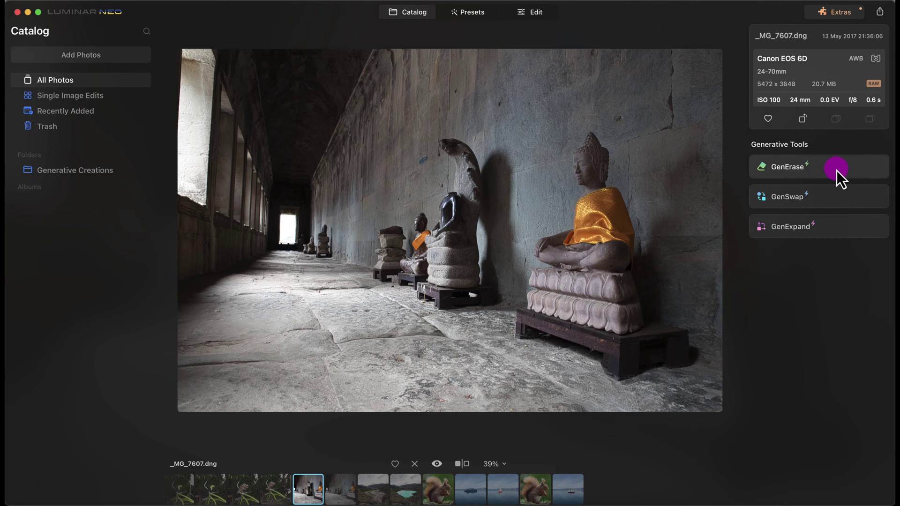
# Step: In GenErase, brush a mask over the cobra statue and its hood, then start erasing it
pyautogui.click(816, 170)
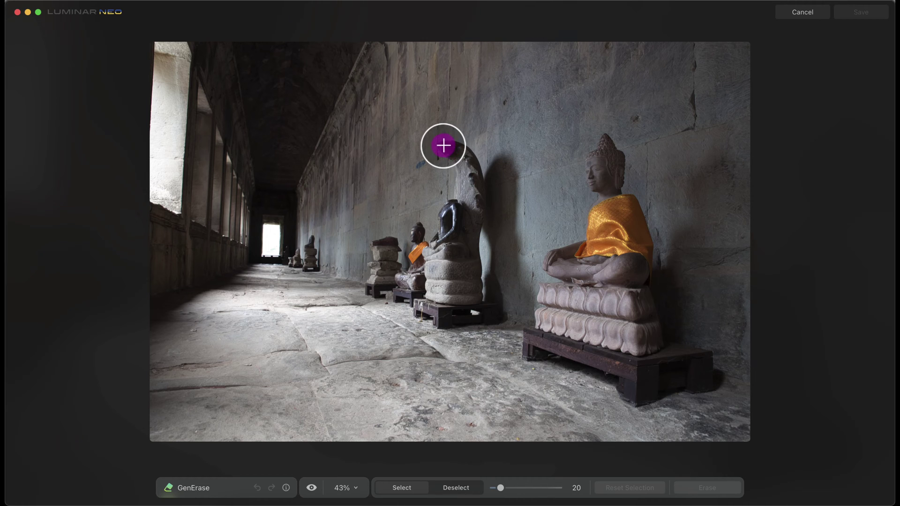
pyautogui.moveTo(445, 146)
pyautogui.mouseDown()
pyautogui.moveTo(414, 315)
pyautogui.moveTo(511, 323)
pyautogui.moveTo(517, 174)
pyautogui.mouseUp()
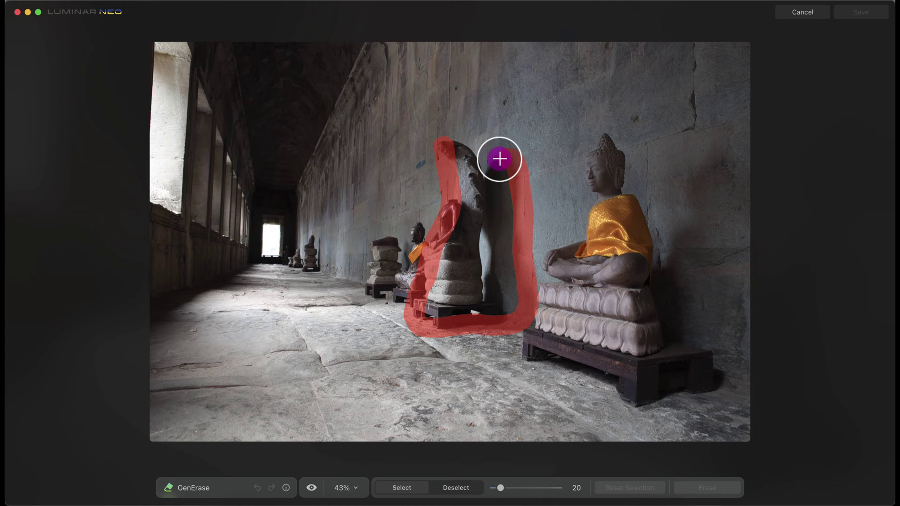
pyautogui.moveTo(518, 174)
pyautogui.mouseDown()
pyautogui.moveTo(486, 169)
pyautogui.moveTo(439, 254)
pyautogui.moveTo(464, 309)
pyautogui.moveTo(517, 264)
pyautogui.moveTo(513, 183)
pyautogui.moveTo(497, 178)
pyautogui.moveTo(457, 211)
pyautogui.moveTo(439, 296)
pyautogui.moveTo(485, 299)
pyautogui.moveTo(507, 235)
pyautogui.moveTo(485, 190)
pyautogui.moveTo(456, 257)
pyautogui.moveTo(461, 278)
pyautogui.moveTo(490, 279)
pyautogui.moveTo(496, 253)
pyautogui.moveTo(485, 200)
pyautogui.moveTo(464, 260)
pyautogui.moveTo(485, 246)
pyautogui.moveTo(468, 299)
pyautogui.moveTo(503, 205)
pyautogui.mouseUp()
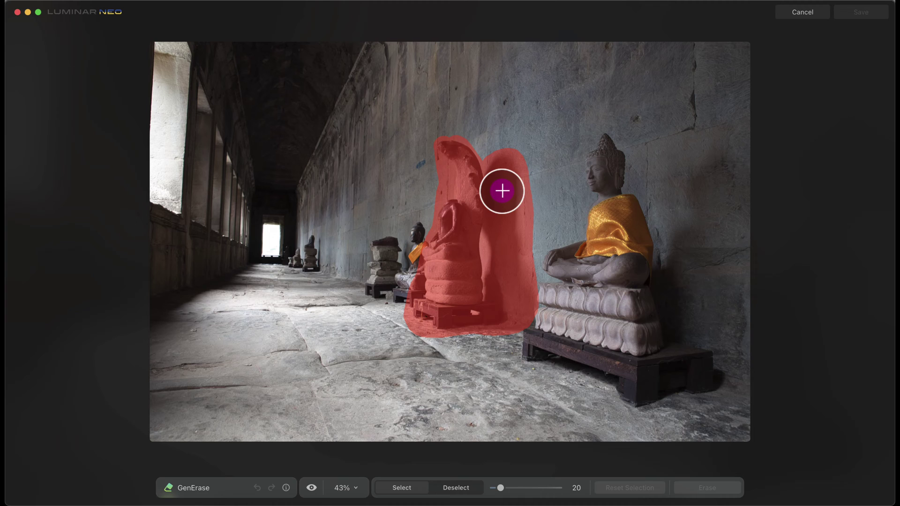
pyautogui.press('super+z')
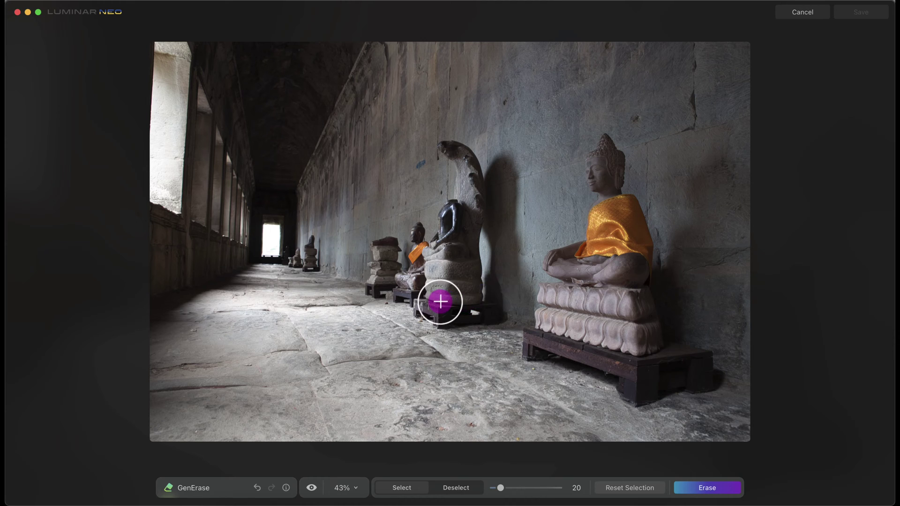
pyautogui.click(710, 487)
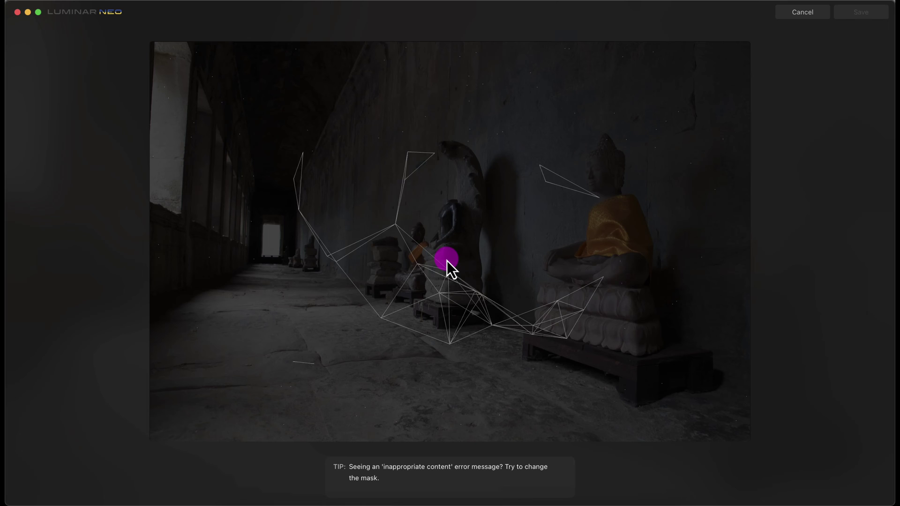
# Step: View the _GEN.tiff erased version with a Before/After split and slide the divider both ways
pyautogui.click(800, 13)
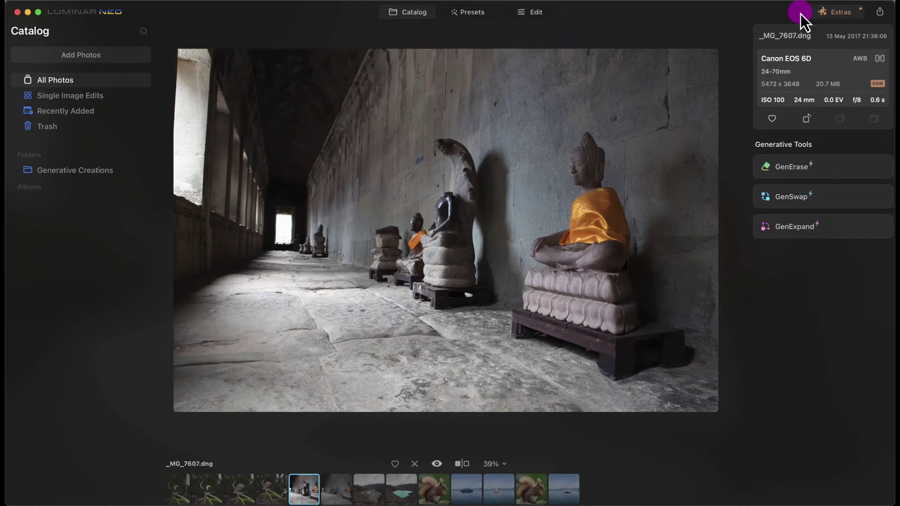
pyautogui.click(342, 491)
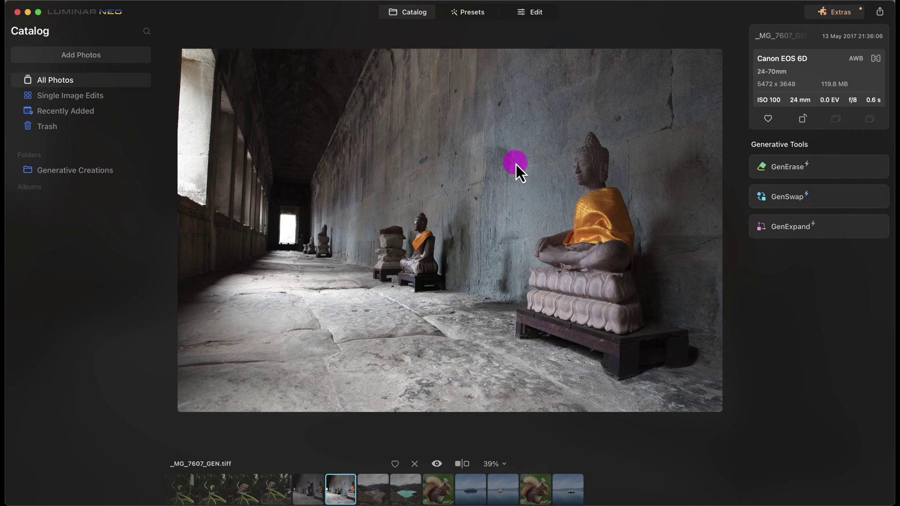
pyautogui.click(465, 463)
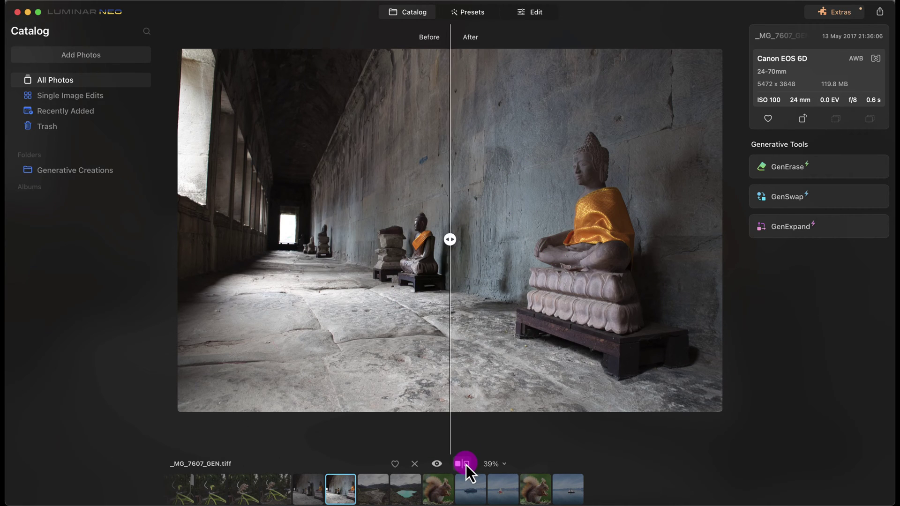
pyautogui.moveTo(450, 241)
pyautogui.mouseDown()
pyautogui.moveTo(582, 248)
pyautogui.moveTo(444, 240)
pyautogui.mouseUp()
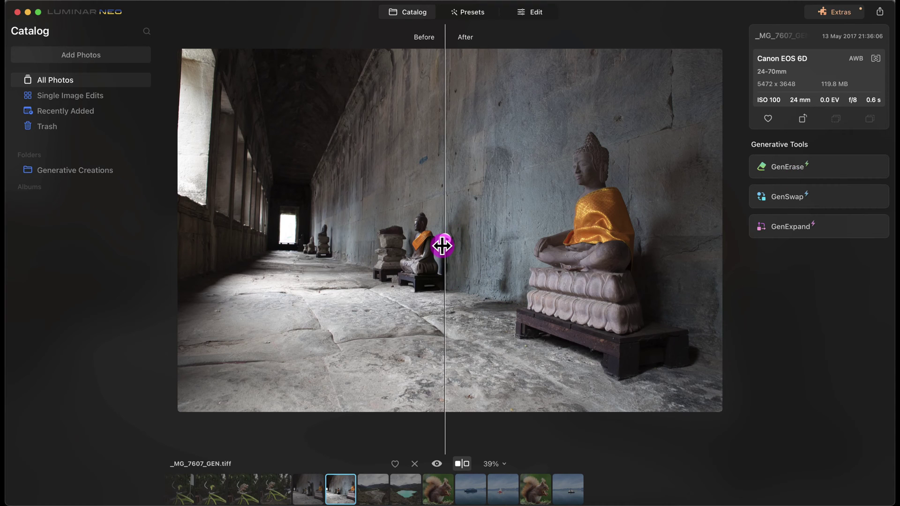
pyautogui.moveTo(444, 241)
pyautogui.mouseDown()
pyautogui.moveTo(389, 241)
pyautogui.moveTo(433, 241)
pyautogui.mouseUp()
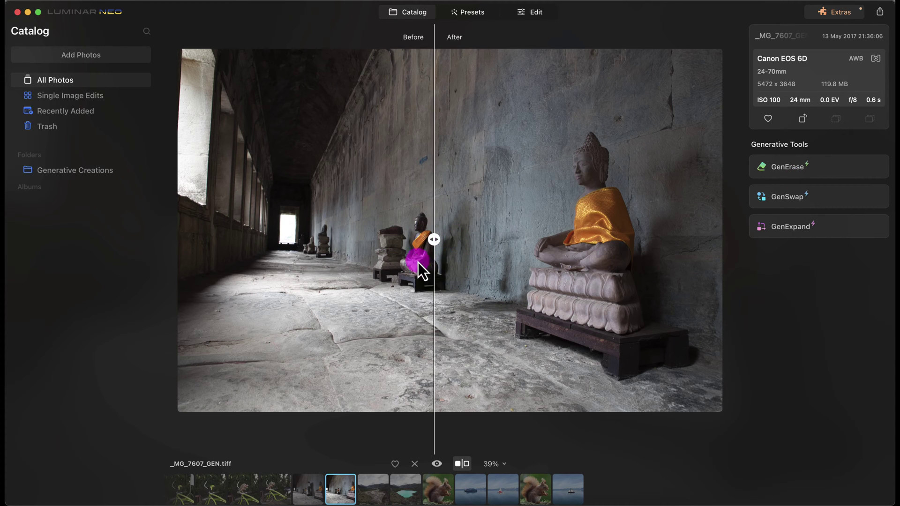
# Step: Flip between the original statue photo and the erased version in the filmstrip
pyautogui.click(314, 492)
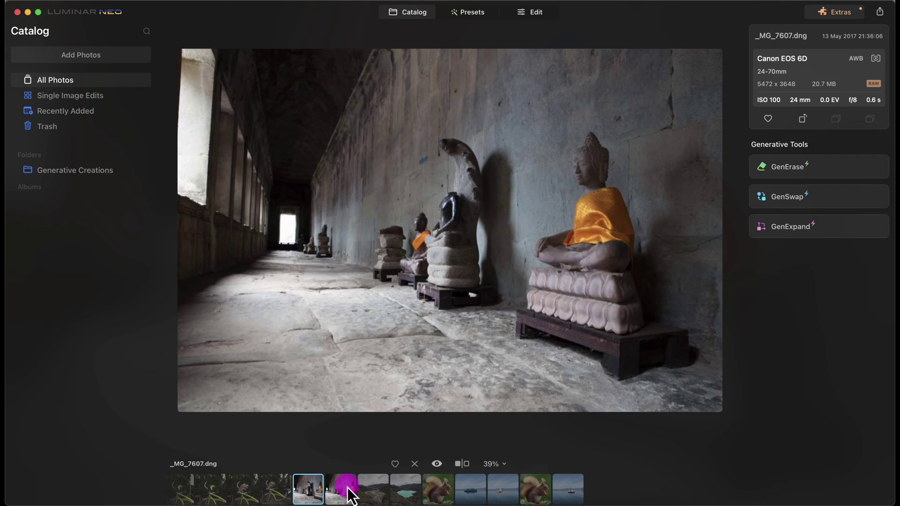
pyautogui.click(340, 488)
pyautogui.click(309, 489)
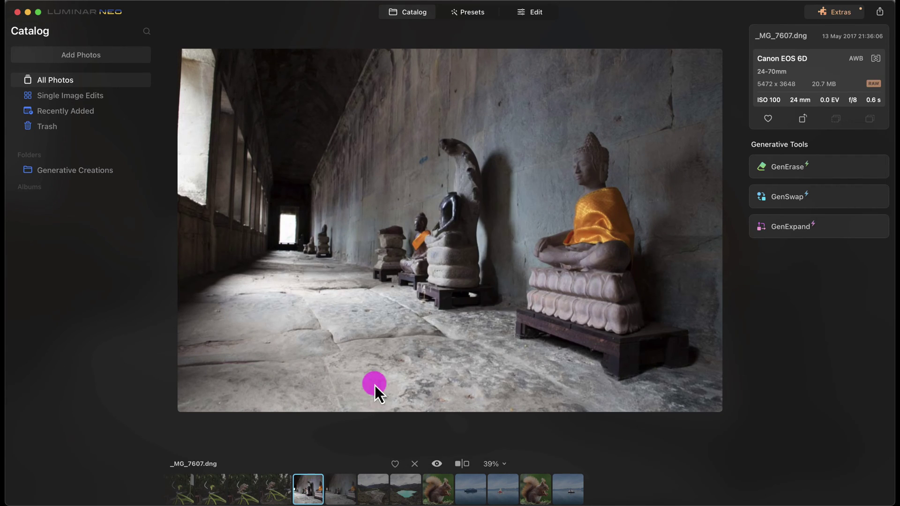
pyautogui.press('Right')
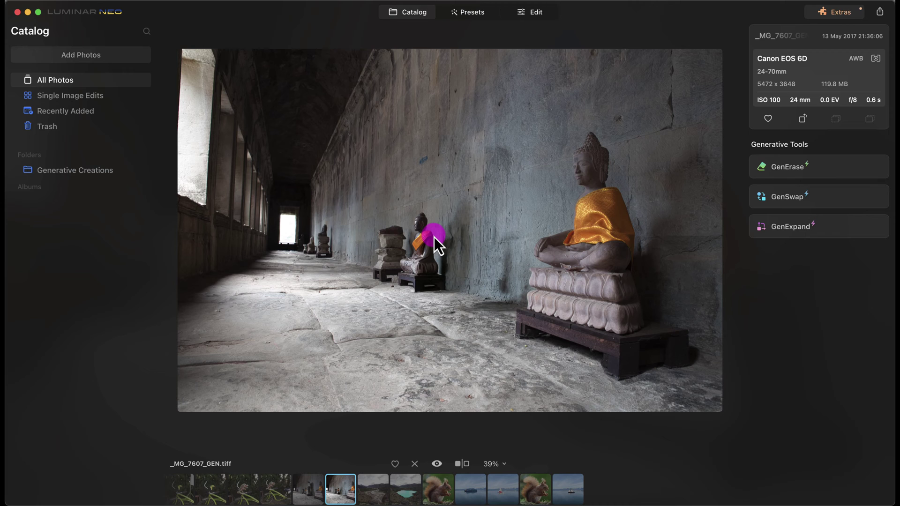
# Step: In GenExpand, stretch the squirrel photo's canvas outward on the left and right and generate the fill
pyautogui.click(438, 488)
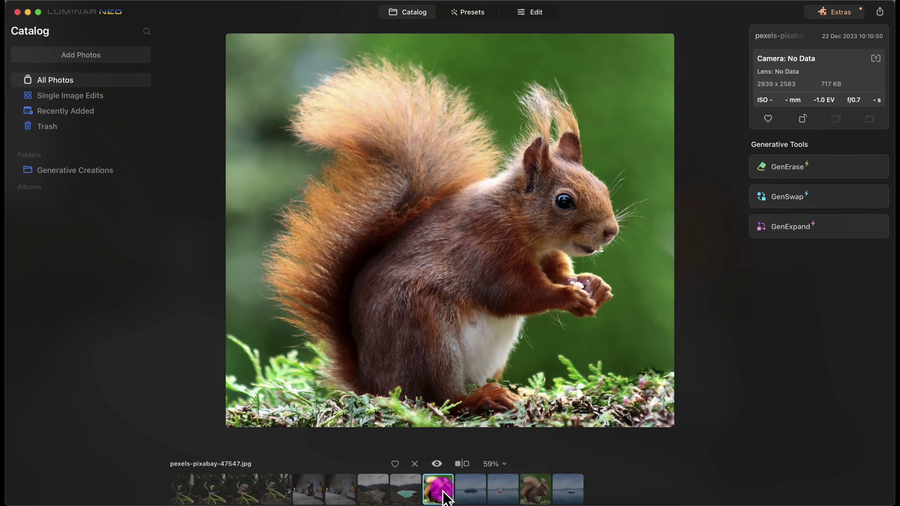
pyautogui.click(804, 229)
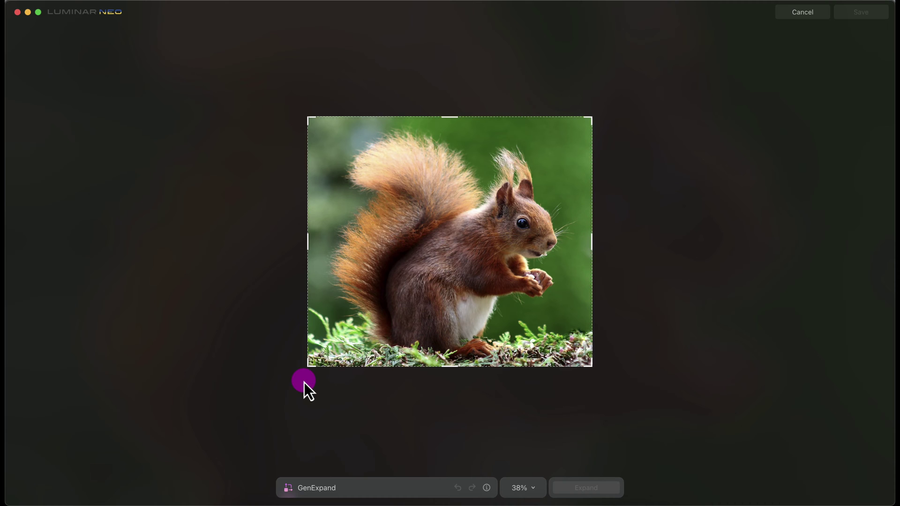
pyautogui.moveTo(305, 369); pyautogui.dragTo(310, 362)
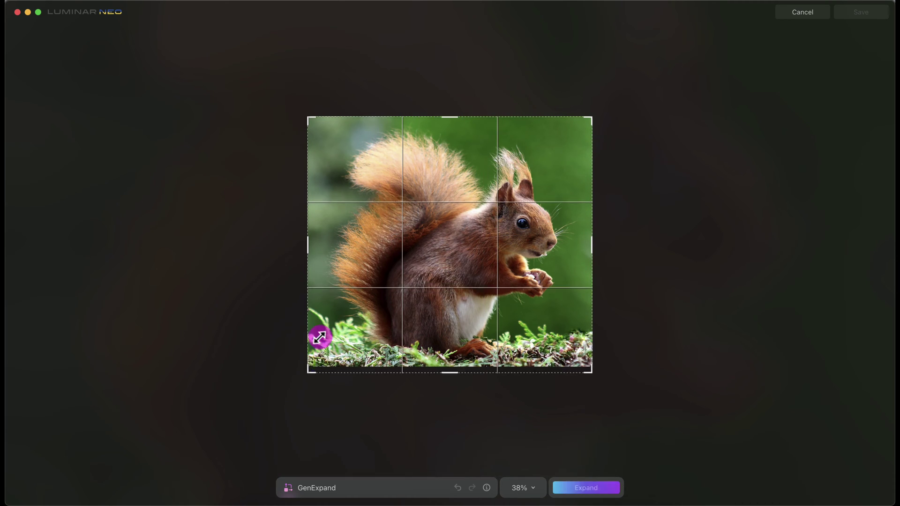
pyautogui.moveTo(308, 243); pyautogui.dragTo(197, 229)
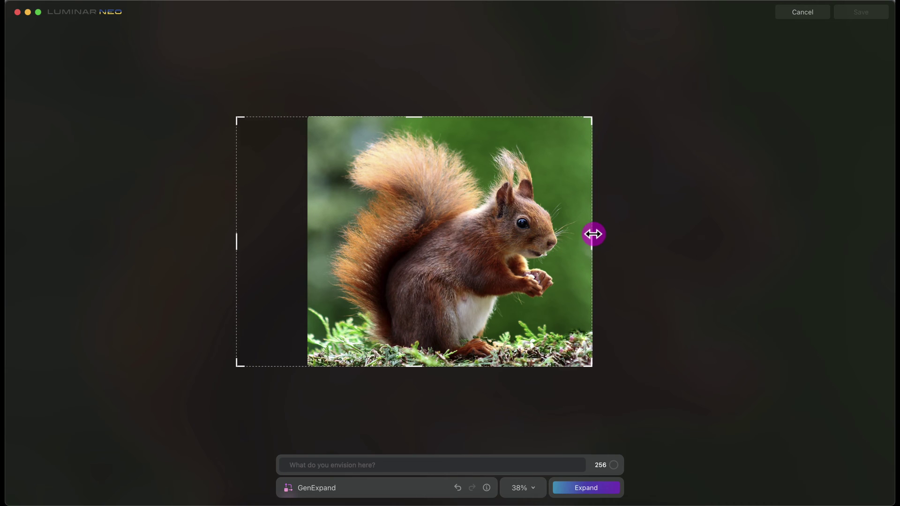
pyautogui.moveTo(591, 237); pyautogui.dragTo(701, 257)
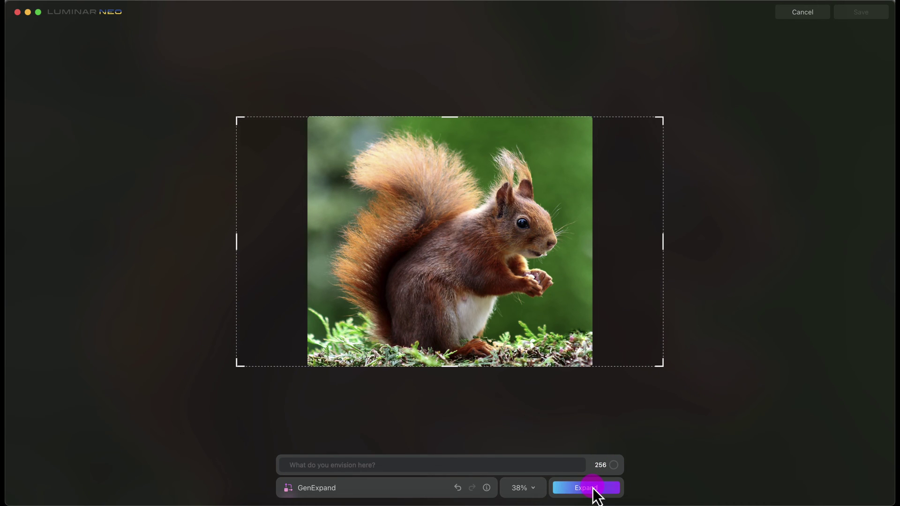
pyautogui.click(346, 470)
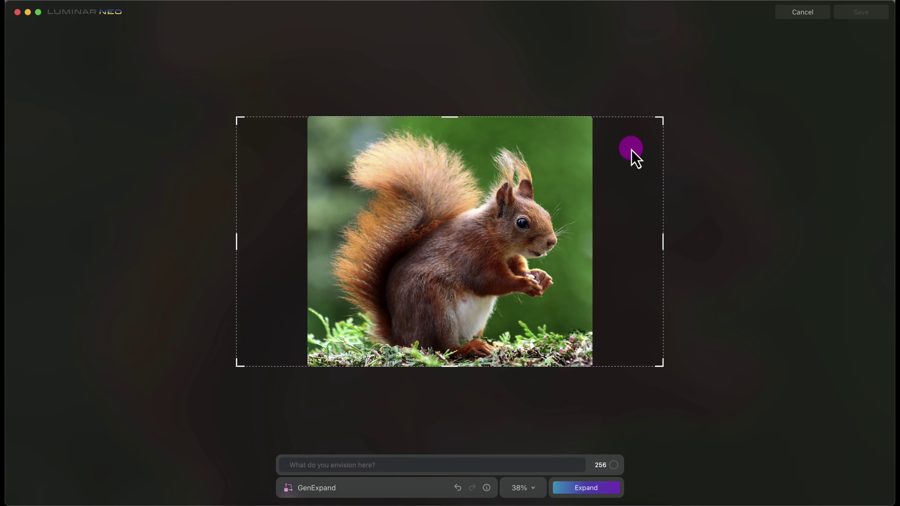
pyautogui.click(812, 15)
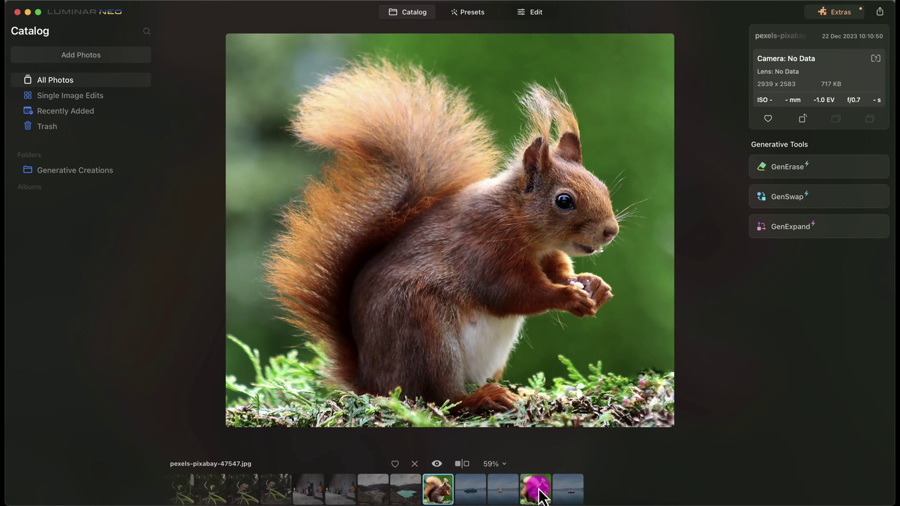
# Step: Select the expanded _GEN.tiff squirrel version, then close GenSwap without changes
pyautogui.click(538, 488)
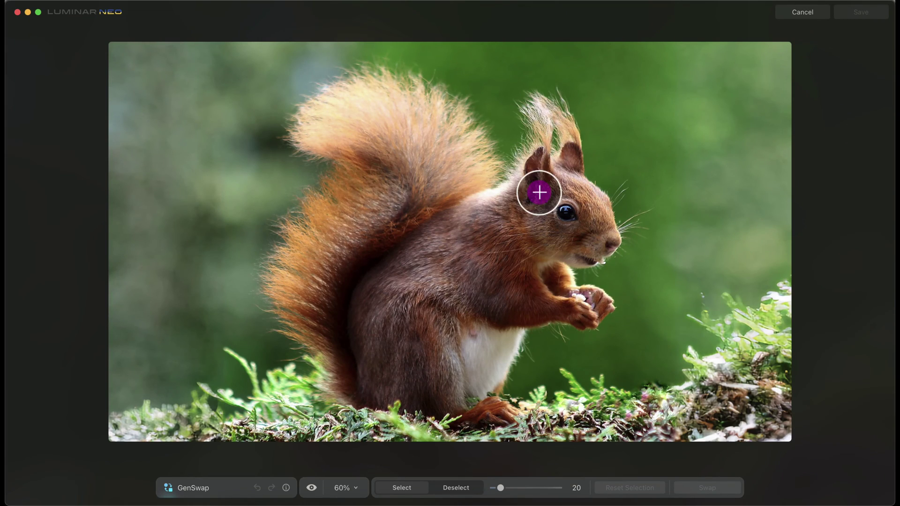
pyautogui.click(795, 14)
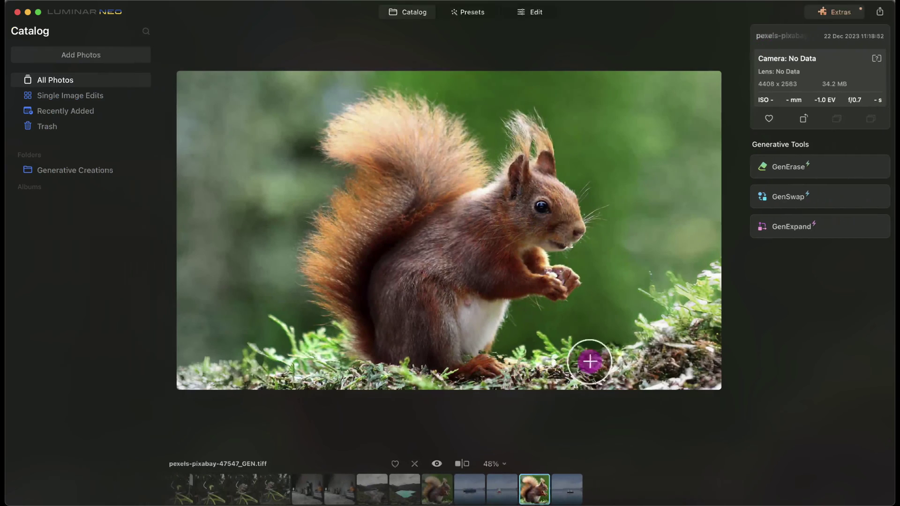
# Step: Mask the cruise ship and its wake with the Select brush and focus the prompt field
pyautogui.click(472, 492)
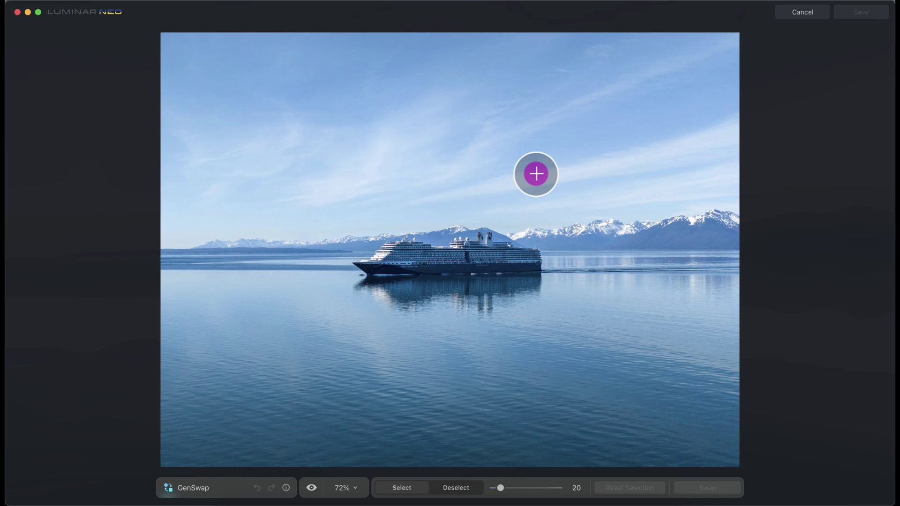
pyautogui.moveTo(401, 243)
pyautogui.mouseDown()
pyautogui.moveTo(354, 260)
pyautogui.moveTo(336, 299)
pyautogui.moveTo(384, 296)
pyautogui.moveTo(400, 312)
pyautogui.moveTo(482, 316)
pyautogui.moveTo(524, 299)
pyautogui.moveTo(545, 266)
pyautogui.moveTo(532, 250)
pyautogui.moveTo(469, 239)
pyautogui.moveTo(410, 243)
pyautogui.moveTo(370, 263)
pyautogui.moveTo(386, 291)
pyautogui.moveTo(451, 298)
pyautogui.moveTo(513, 291)
pyautogui.moveTo(527, 260)
pyautogui.moveTo(464, 251)
pyautogui.moveTo(388, 258)
pyautogui.moveTo(398, 280)
pyautogui.moveTo(510, 283)
pyautogui.moveTo(400, 265)
pyautogui.mouseUp()
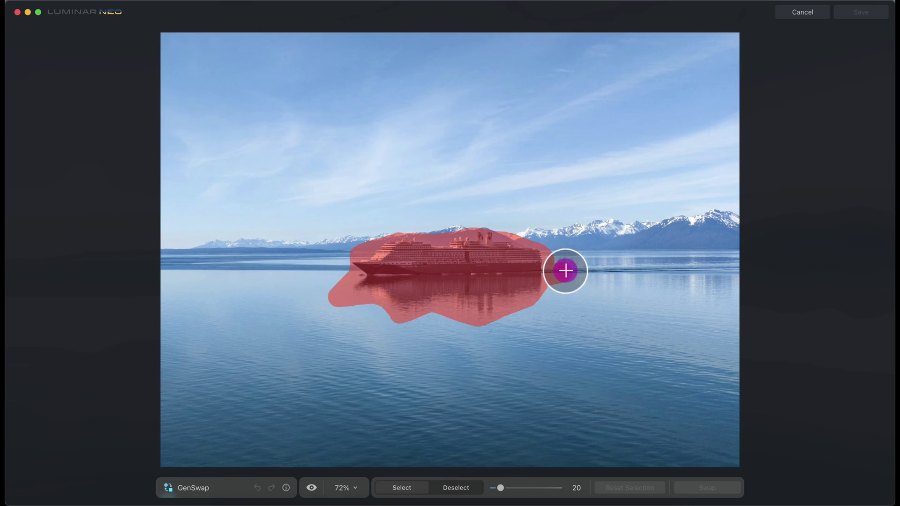
pyautogui.moveTo(566, 271); pyautogui.dragTo(729, 277)
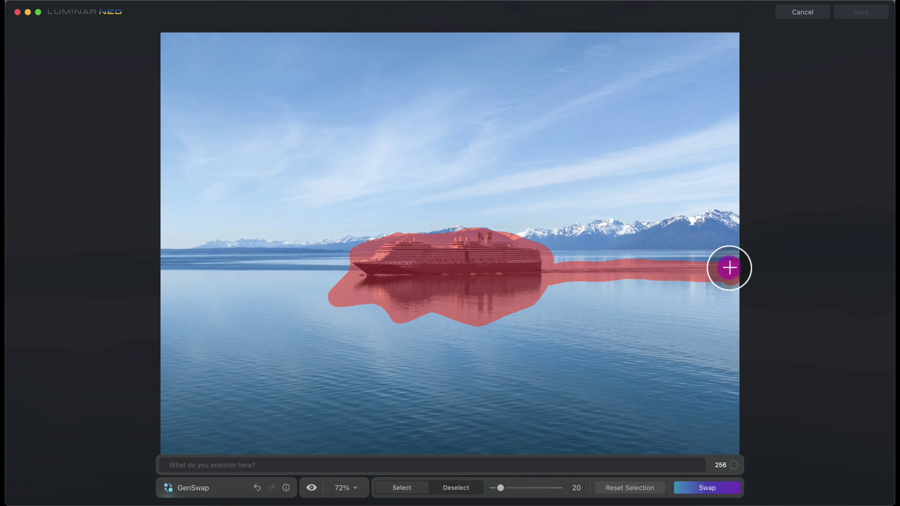
pyautogui.click(206, 465)
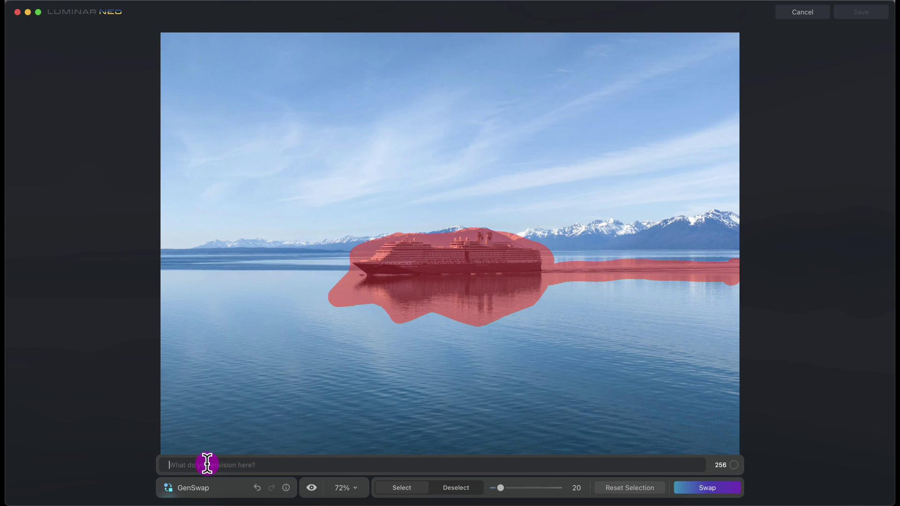
pyautogui.write('sail')
pyautogui.write('b')
pyautogui.write('oat')
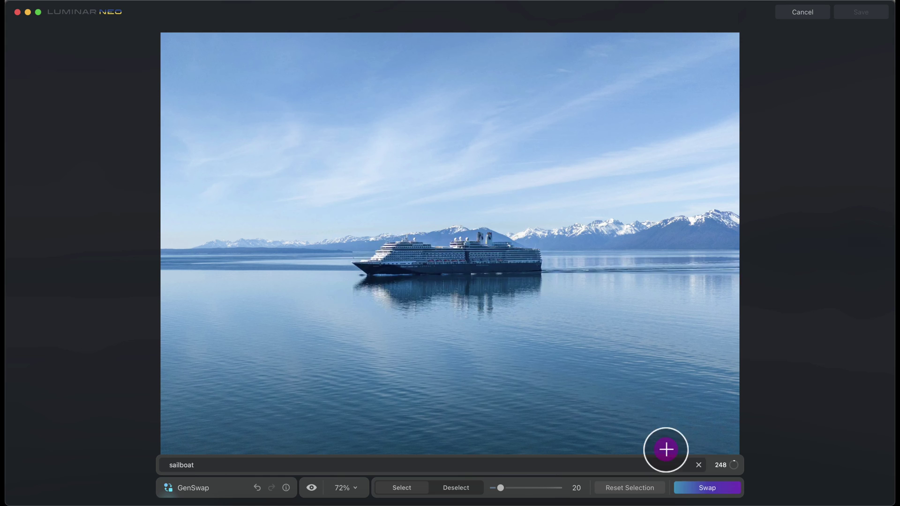
# Step: Swap the masked ship for a 'sailboat' and return to the catalog
pyautogui.click(710, 490)
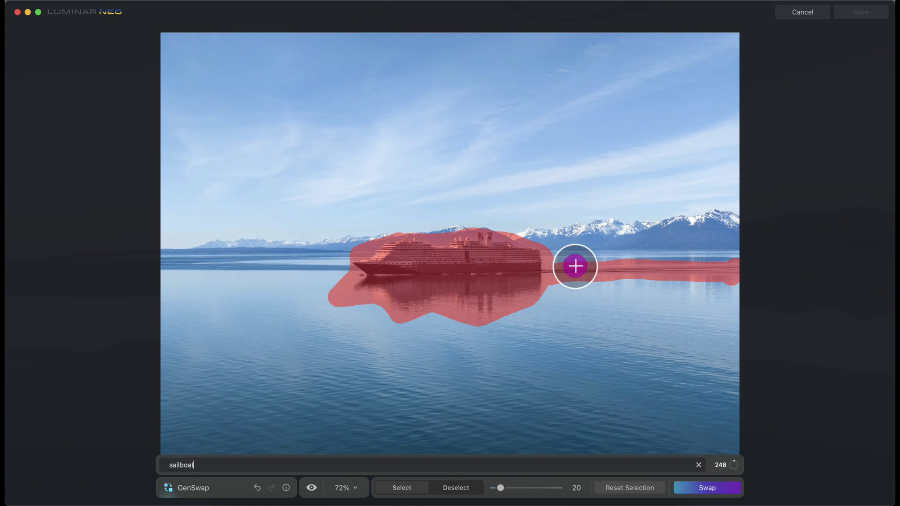
pyautogui.click(802, 13)
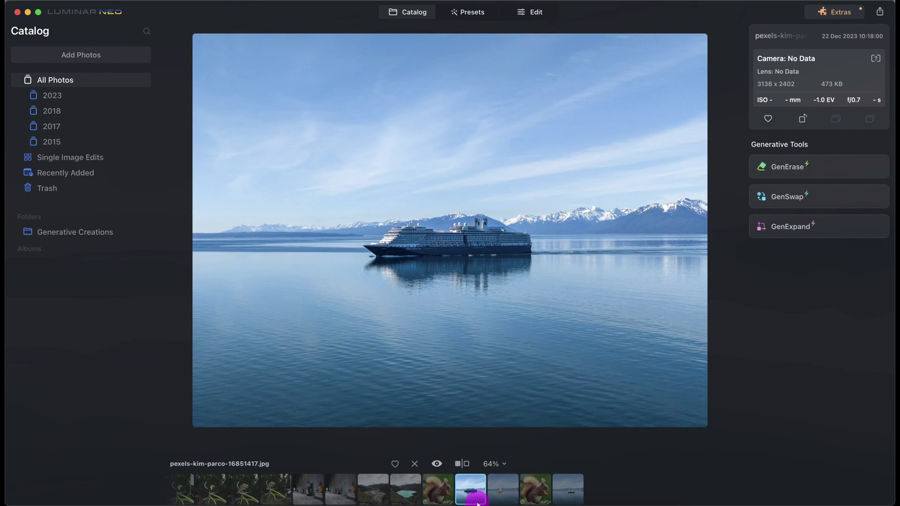
# Step: View the _GEN.tiff and _GEN 2.tiff sailboat results, settling on the red-and-white sailboat
pyautogui.click(503, 490)
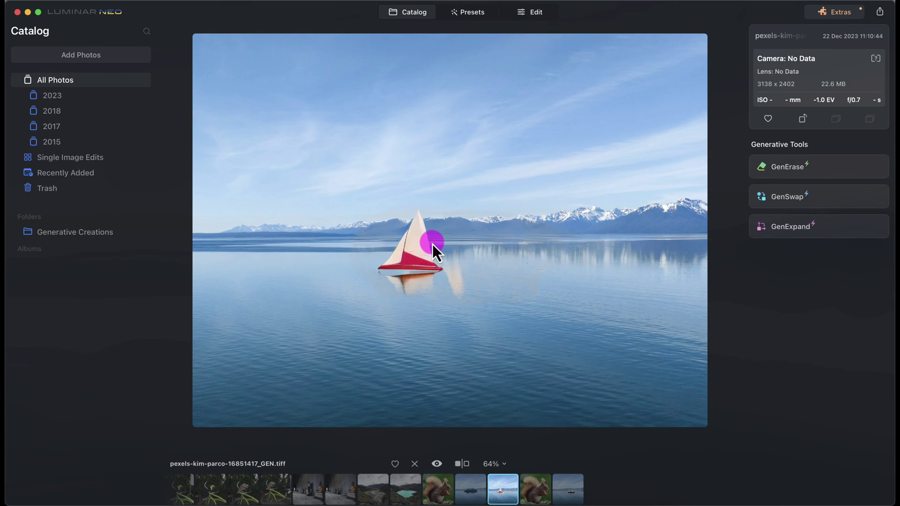
pyautogui.click(571, 490)
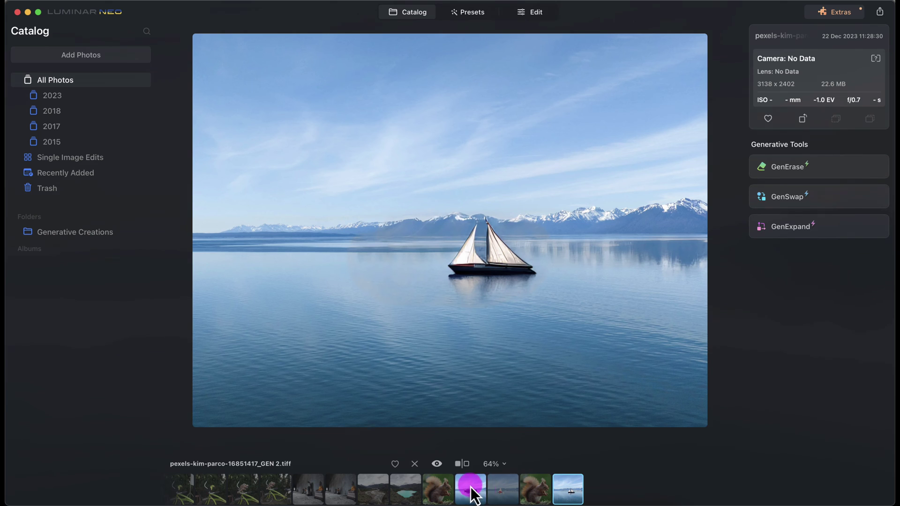
pyautogui.click(503, 490)
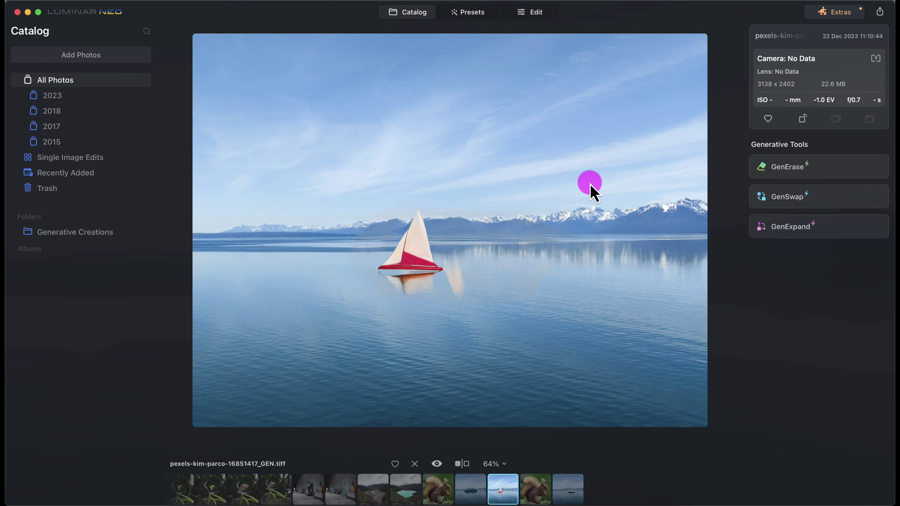
# Step: Alternate between _MG_0447.dng and its _GEN.tiff with the sign and orange bag erased, ending on the erased version
pyautogui.click(179, 488)
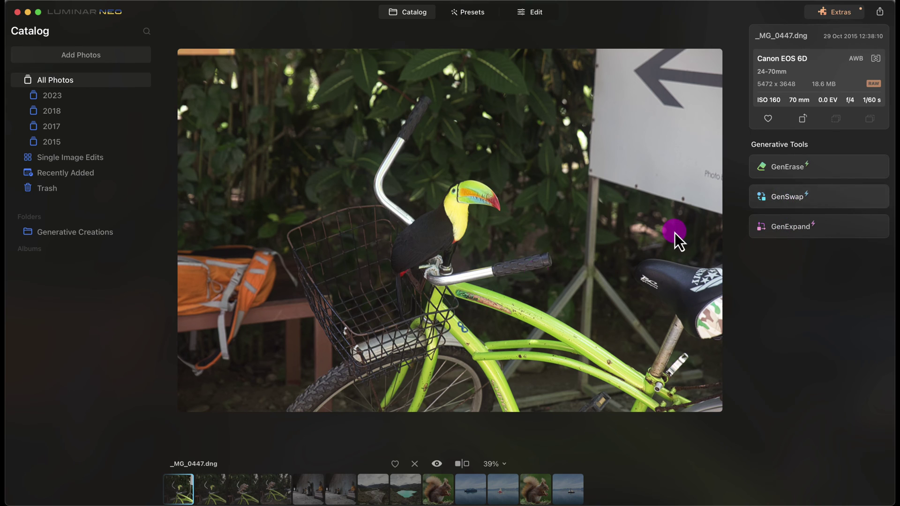
pyautogui.click(212, 488)
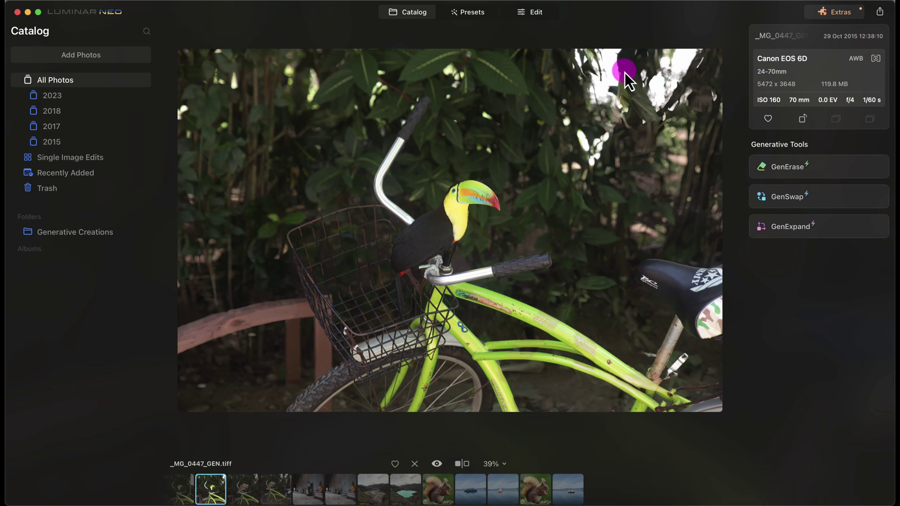
pyautogui.click(179, 488)
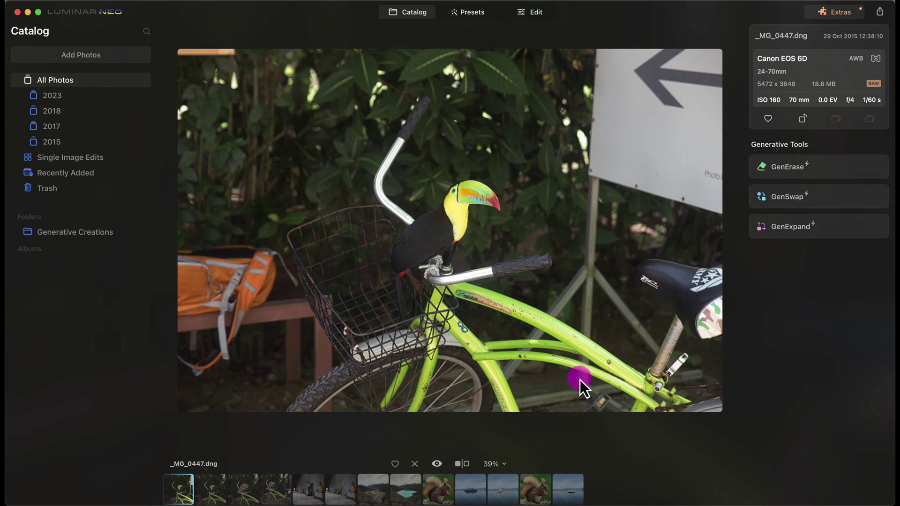
pyautogui.click(210, 488)
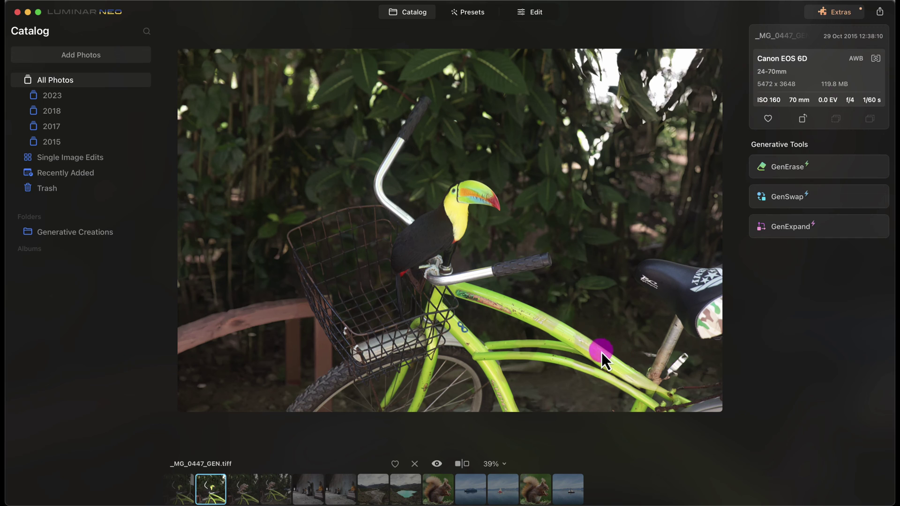
pyautogui.click(182, 488)
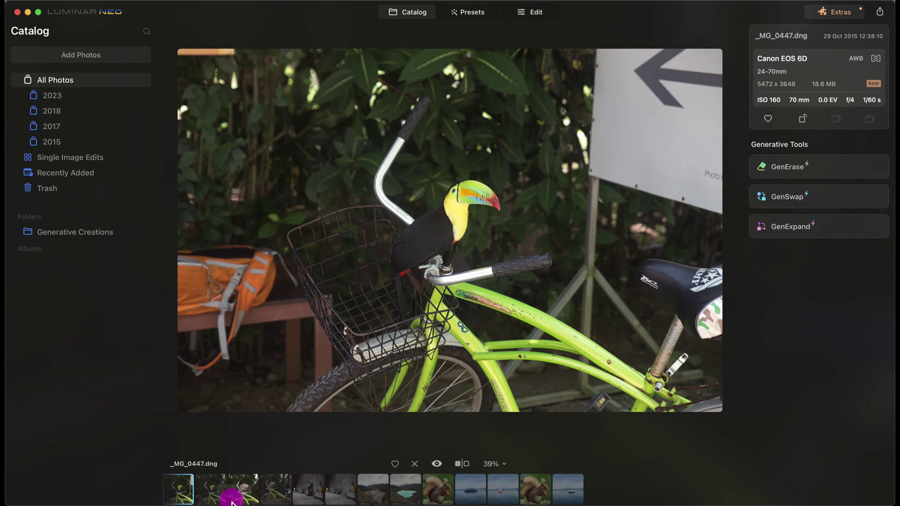
pyautogui.click(221, 490)
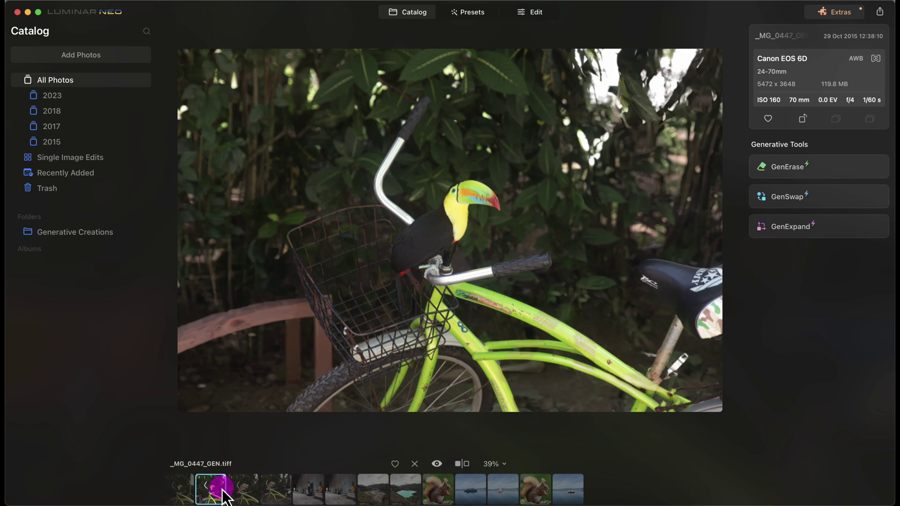
pyautogui.press('Left')
pyautogui.click(222, 491)
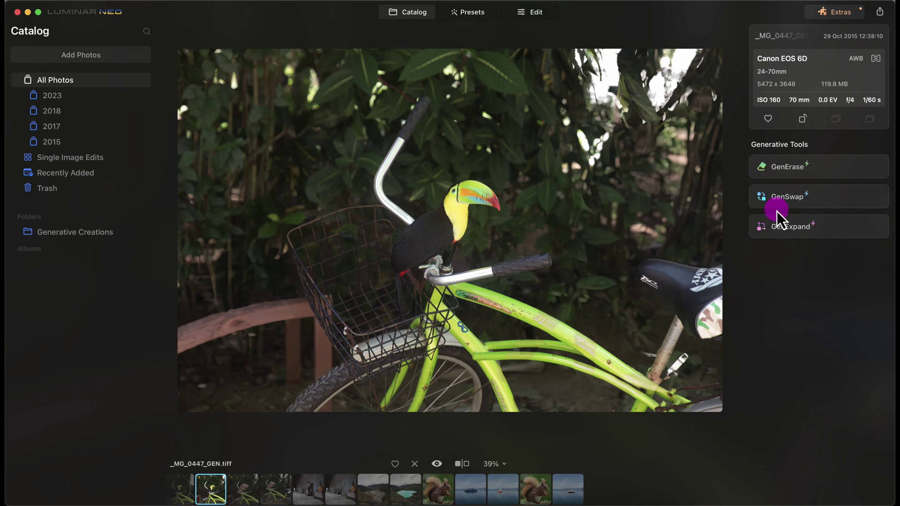
# Step: Show the _MG_0447_GEN_GEN.tiff version with a dragon replacing the toucan
pyautogui.click(243, 489)
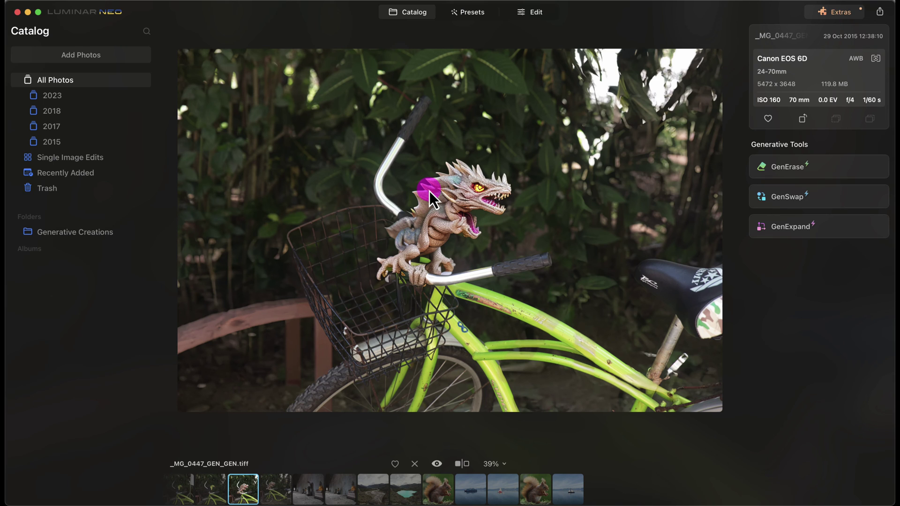
# Step: Alternate between the expanded _GEN_GEN_GEN.tiff dragon version and the original toucan photo, ending on the expanded one
pyautogui.click(274, 489)
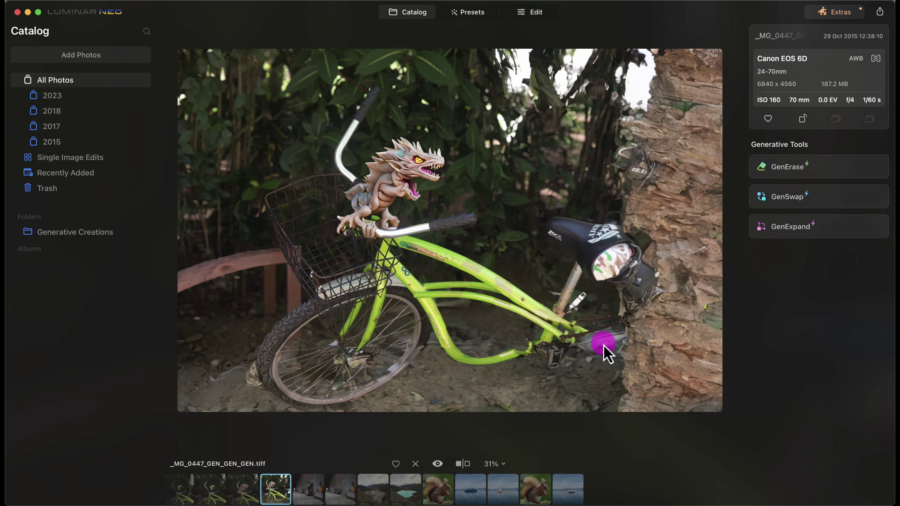
pyautogui.click(179, 489)
pyautogui.click(275, 492)
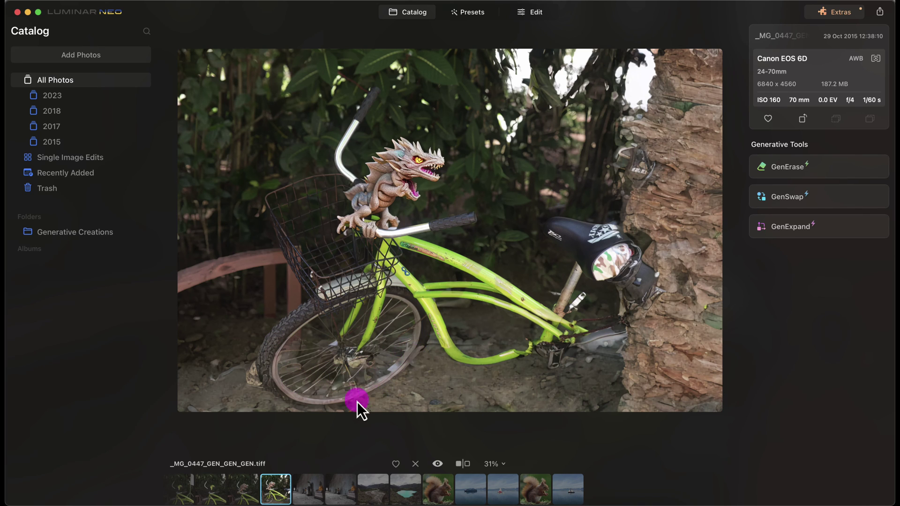
pyautogui.click(179, 489)
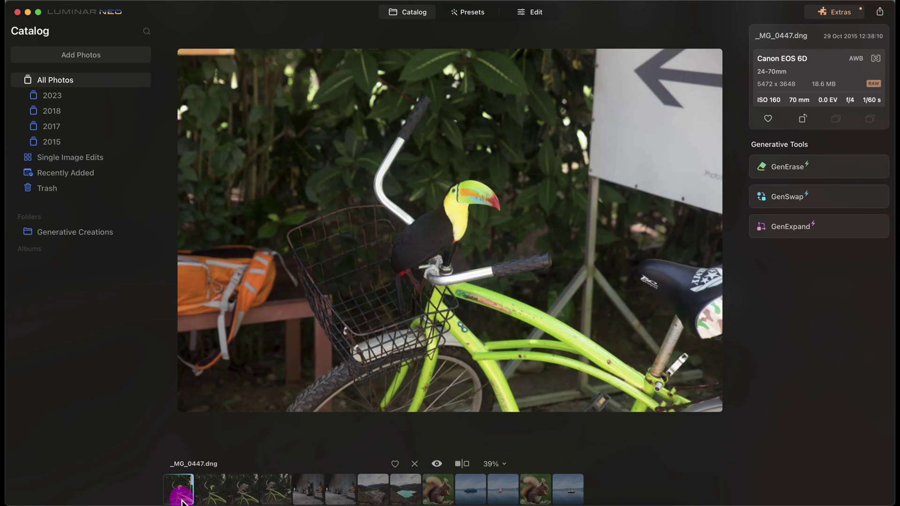
pyautogui.click(280, 490)
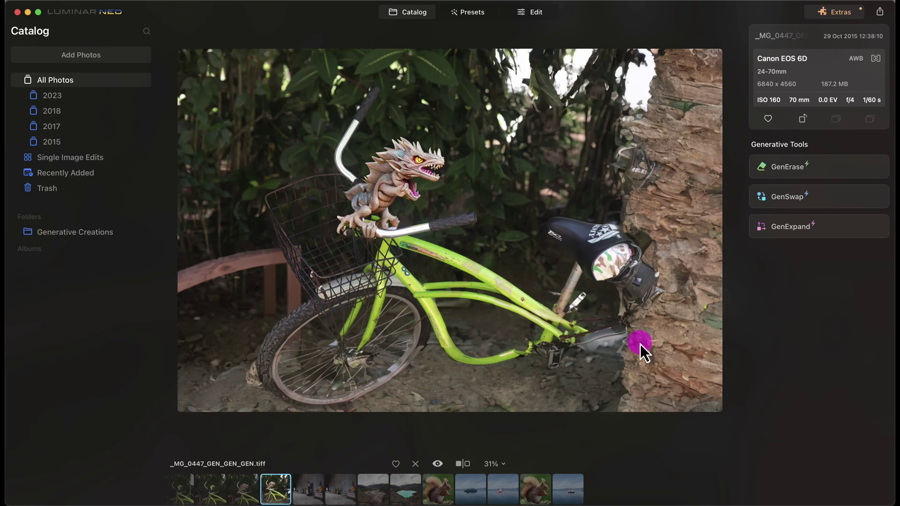